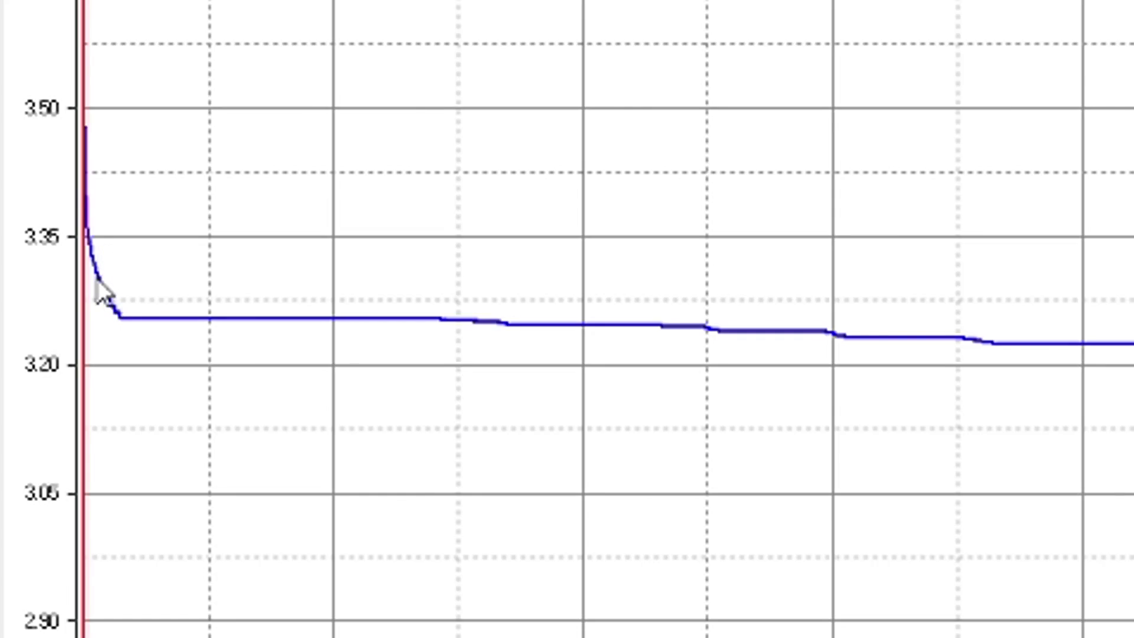
- Read the voltage and capacity along the discharge curve, from the initial knee to just before the final drop
mouse_move(101, 294)
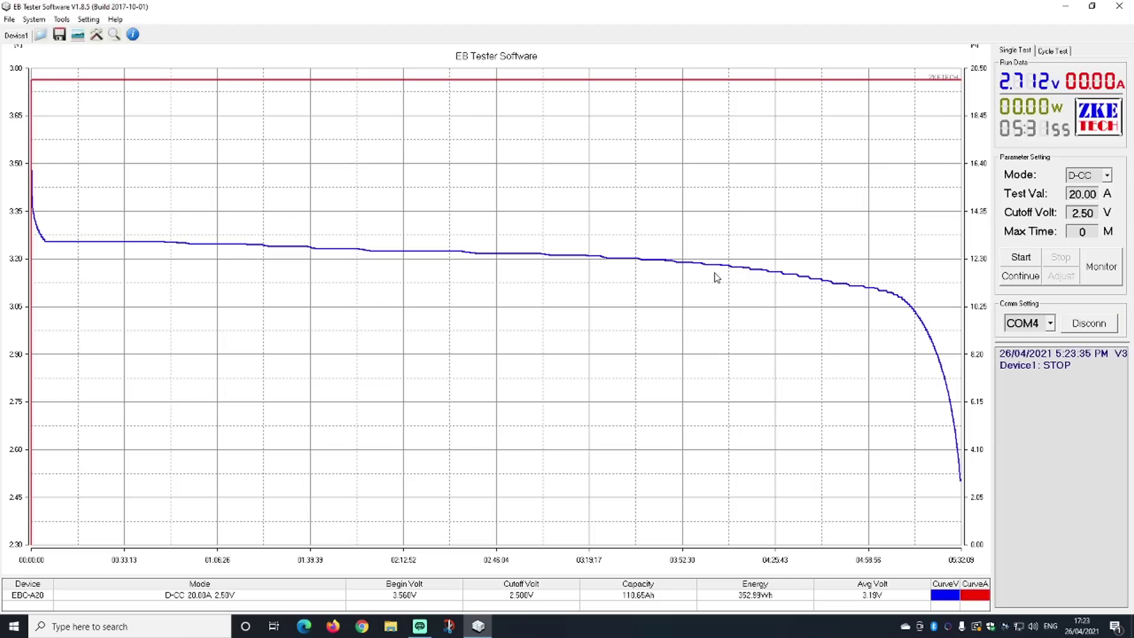
click(684, 268)
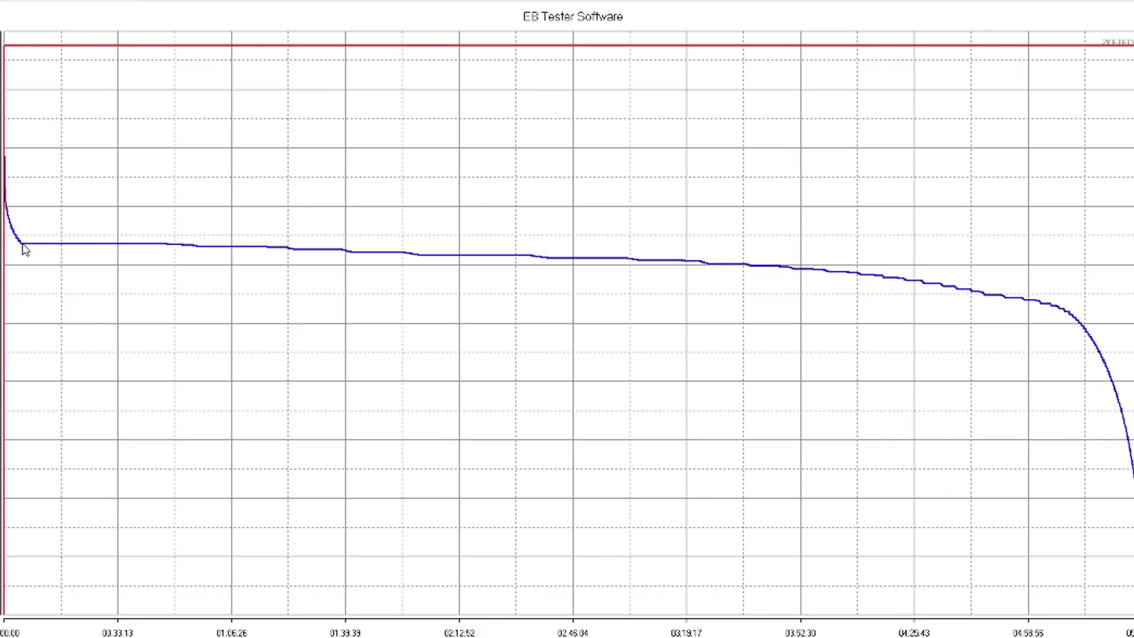
click(23, 244)
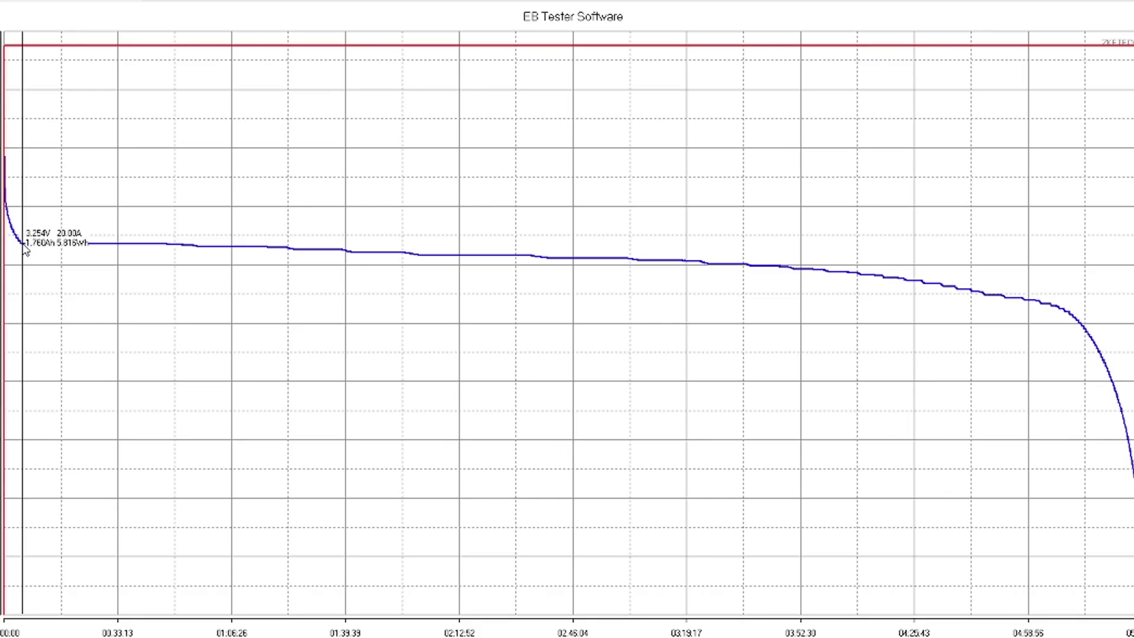
drag(25, 249, 1032, 307)
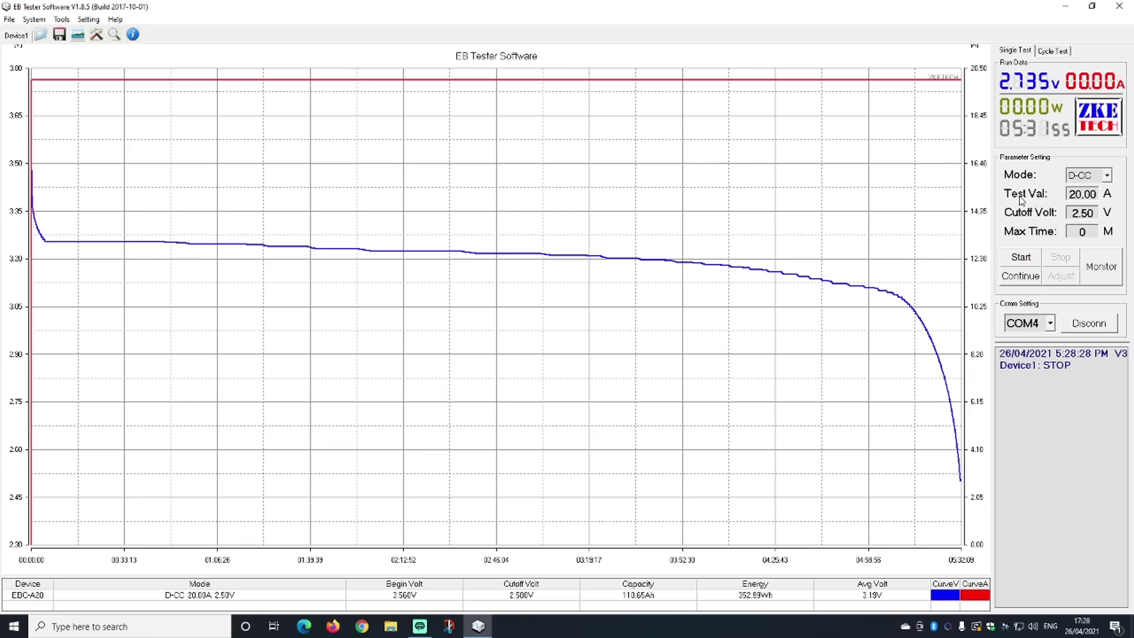
- Clear the plotted discharge curve and switch the test mode to C-CV
click(96, 35)
click(548, 354)
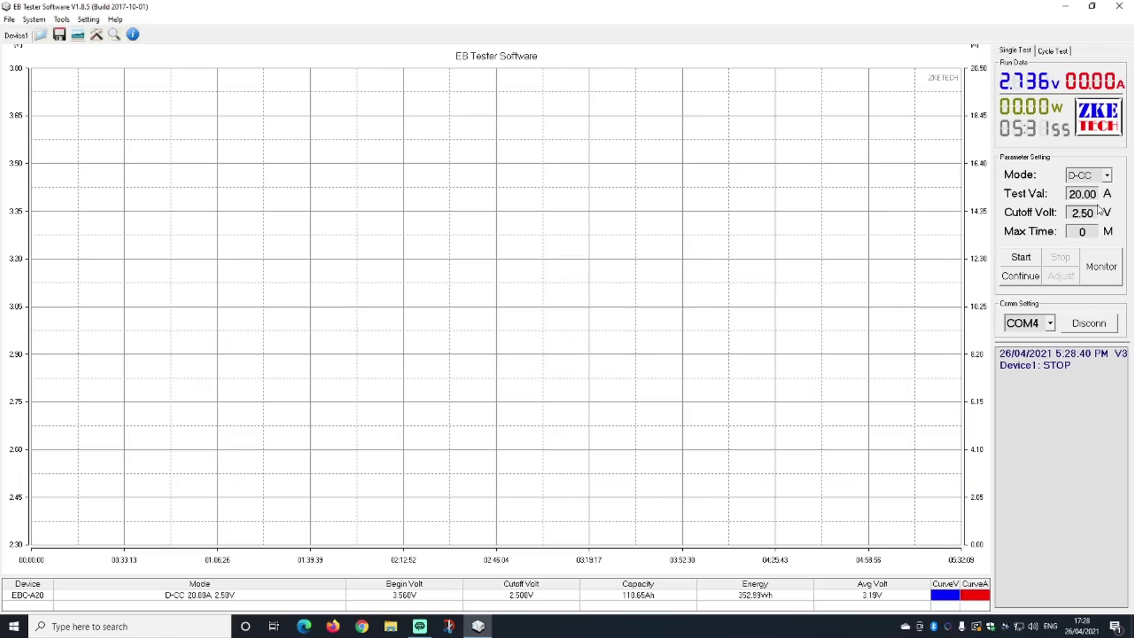
click(1107, 175)
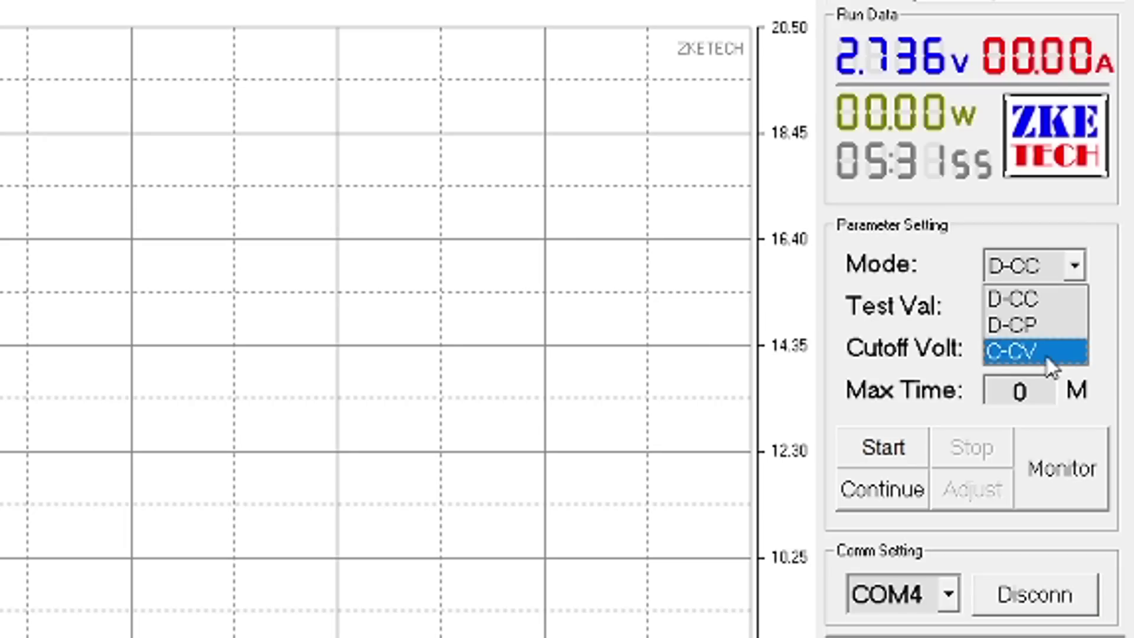
click(1051, 368)
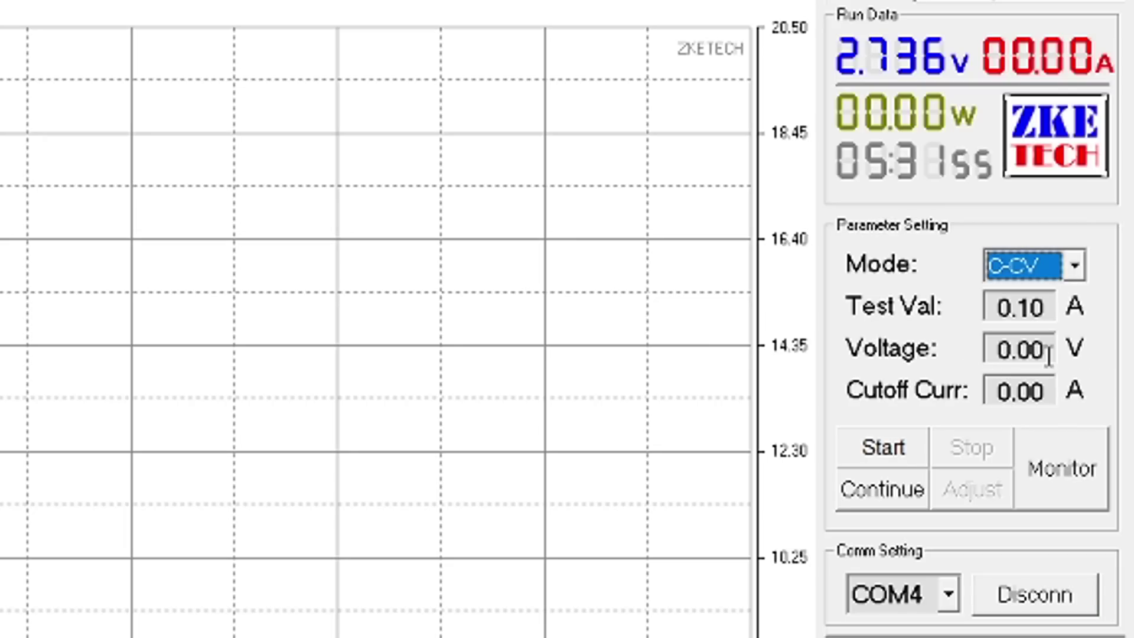
- Set the charge test's current value to 5 A
click(1045, 306)
key(BackSpace)
key(BackSpace)
key(BackSpace)
key(BackSpace)
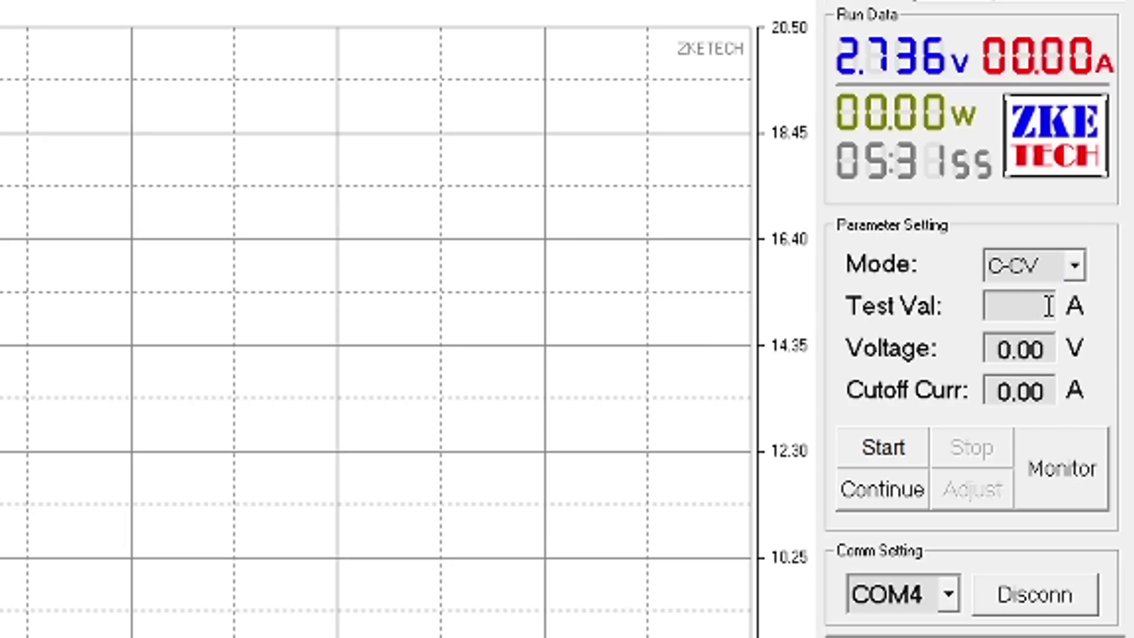
text(5)
- Set the charging voltage to 3.65 V
click(997, 349)
text(3.65)
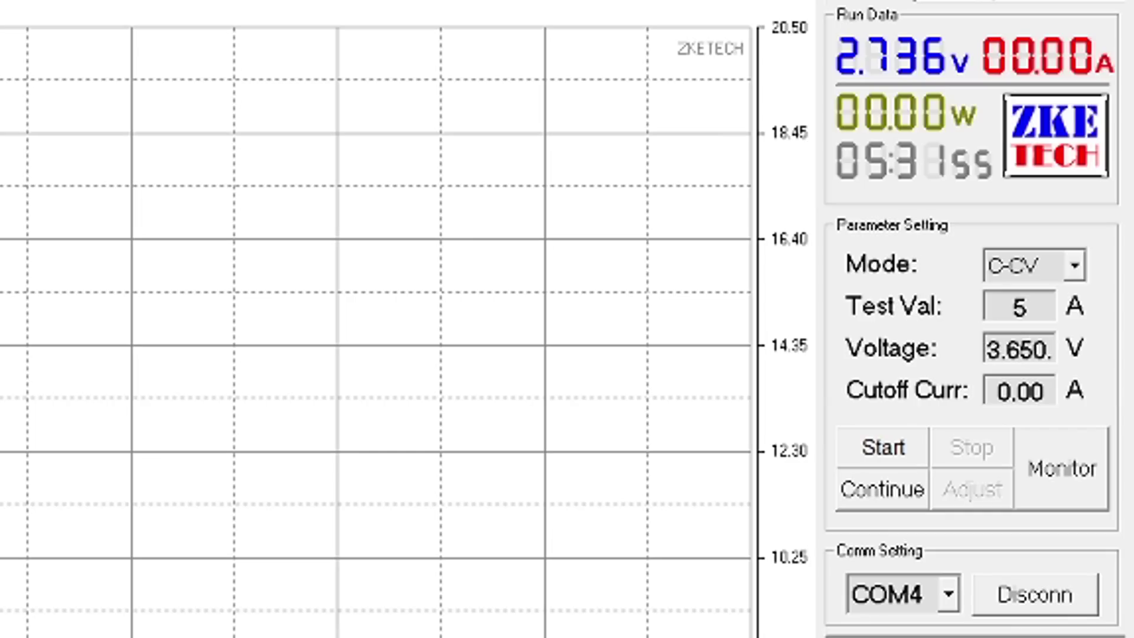
key(Delete)
key(Delete)
key(Delete)
key(Delete)
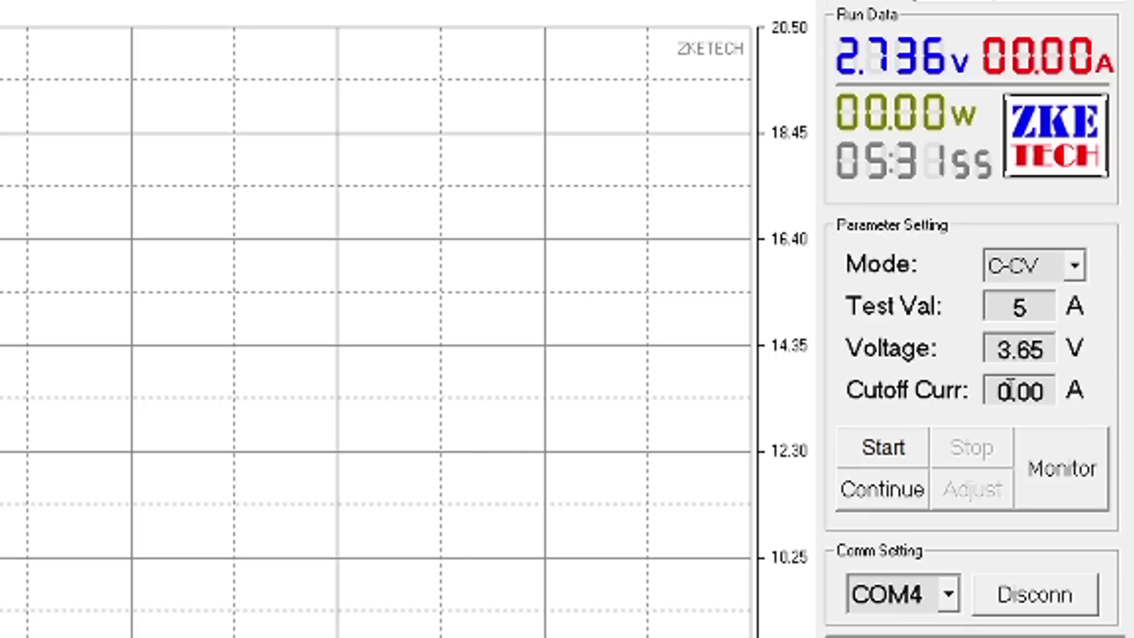
- Set the cutoff current to 1 A and start the charge test
click(1010, 387)
key(BackSpace)
text(1)
click(887, 448)
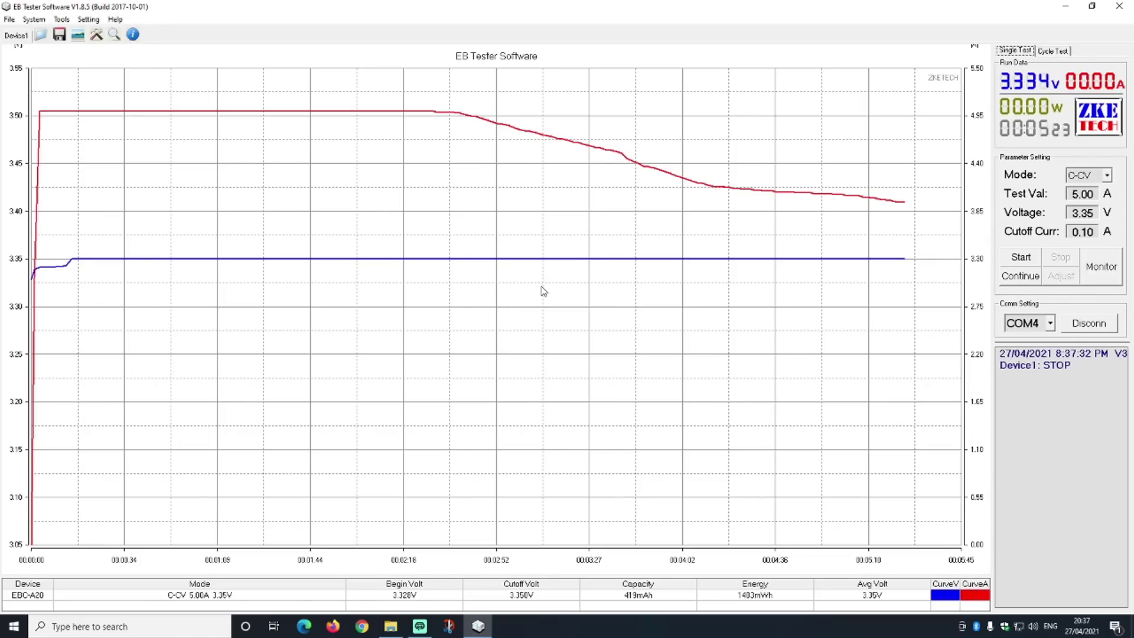
- Load the saved file 100Ah LiFePo4 Discharge Curve Data.csv as a V-A-Second curve with the default colours and maximize its window
click(9, 19)
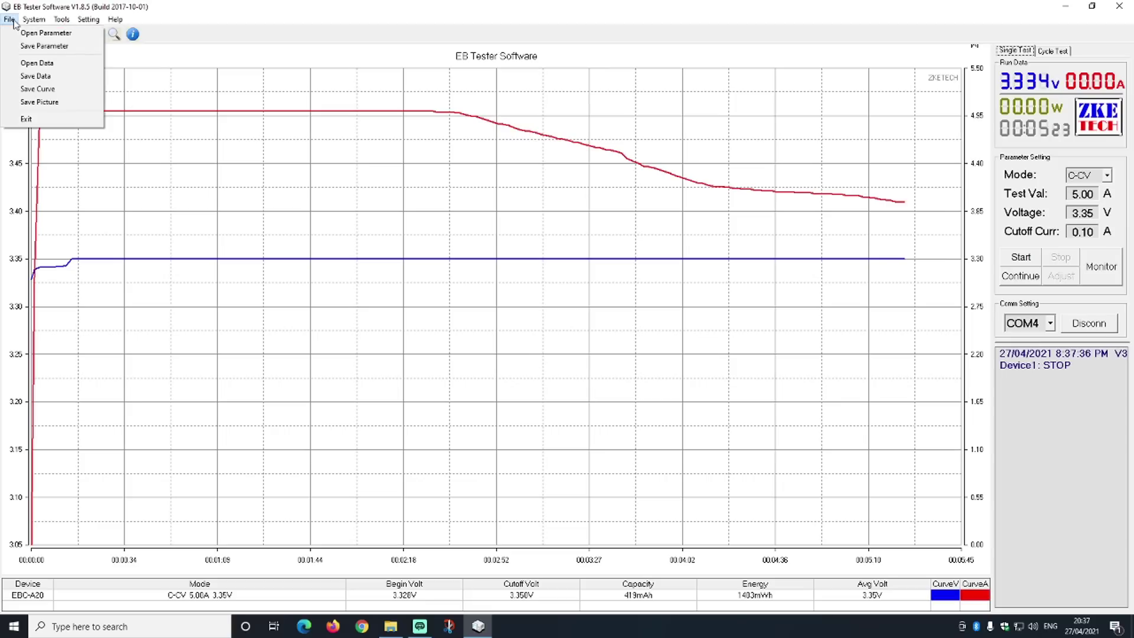
click(40, 64)
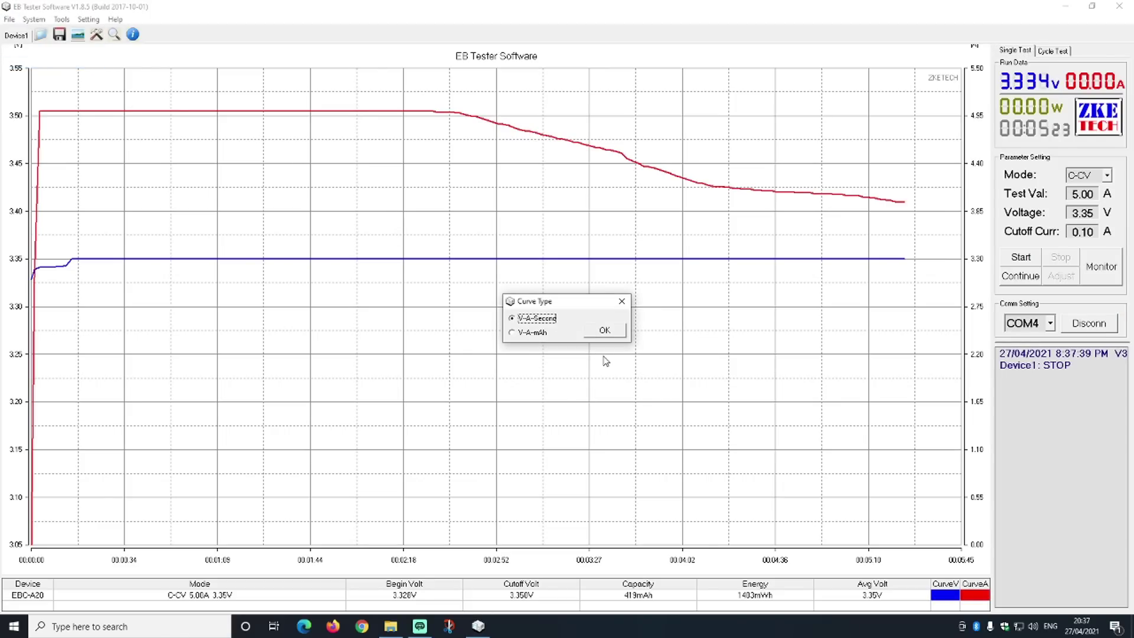
click(607, 331)
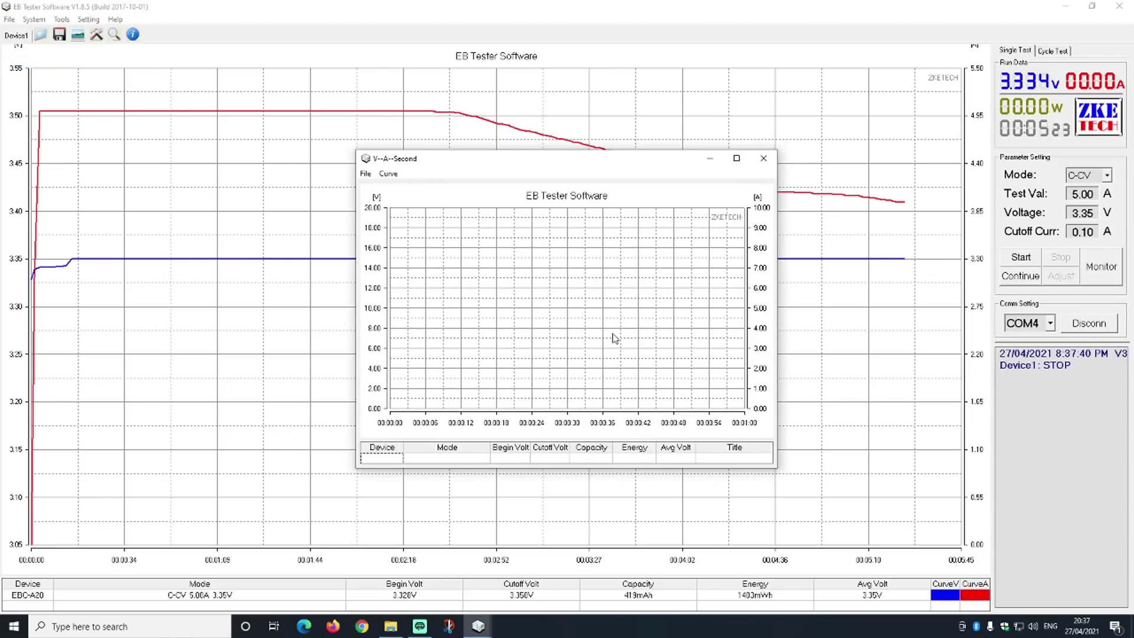
click(366, 174)
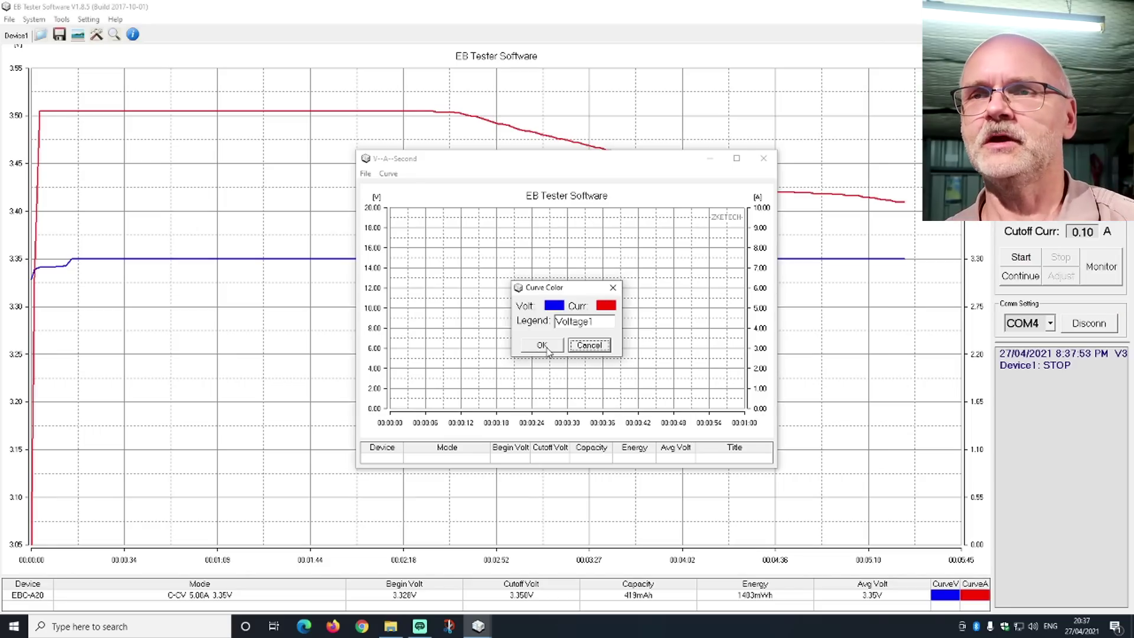
click(542, 346)
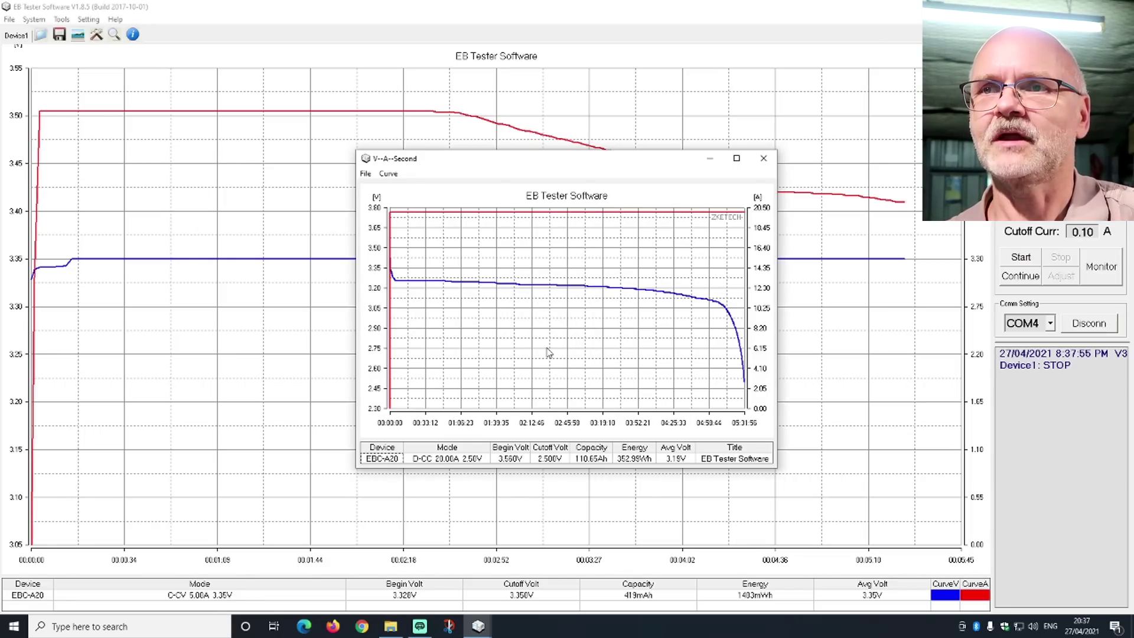
click(737, 158)
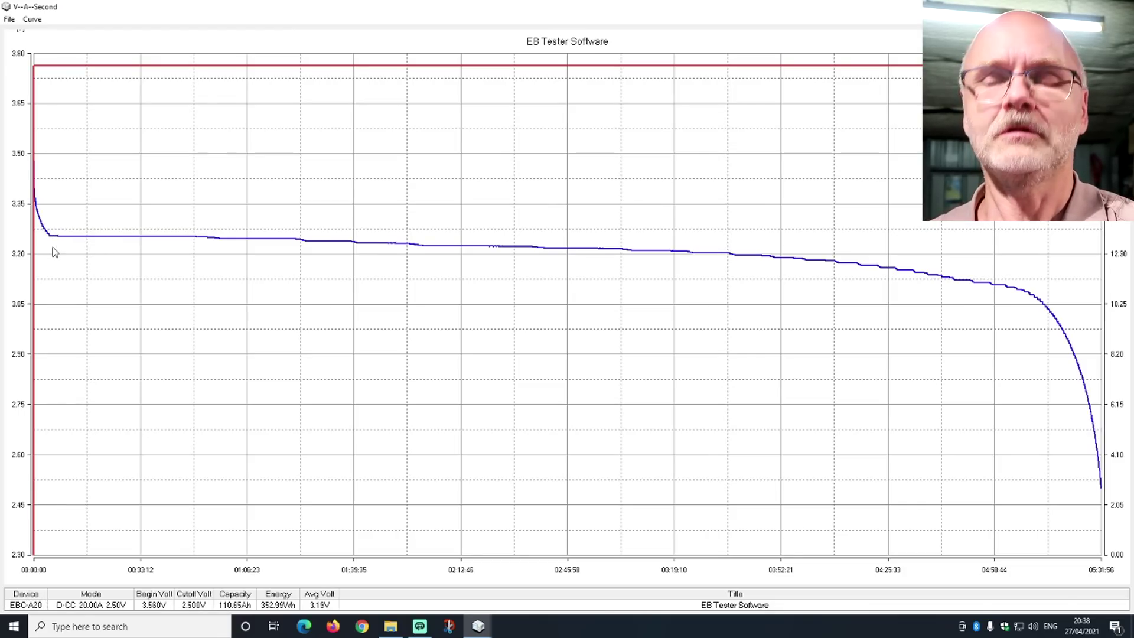
- Trace the loaded discharge curve from the initial knee to the late bend, reading voltage and capacity
click(52, 253)
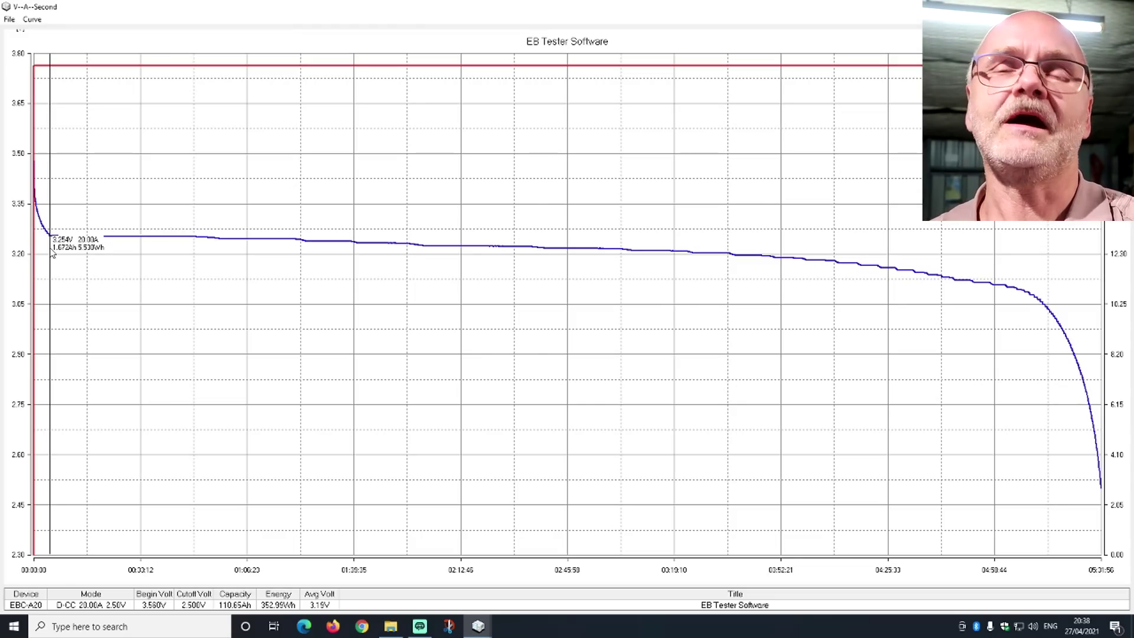
drag(52, 253, 840, 298)
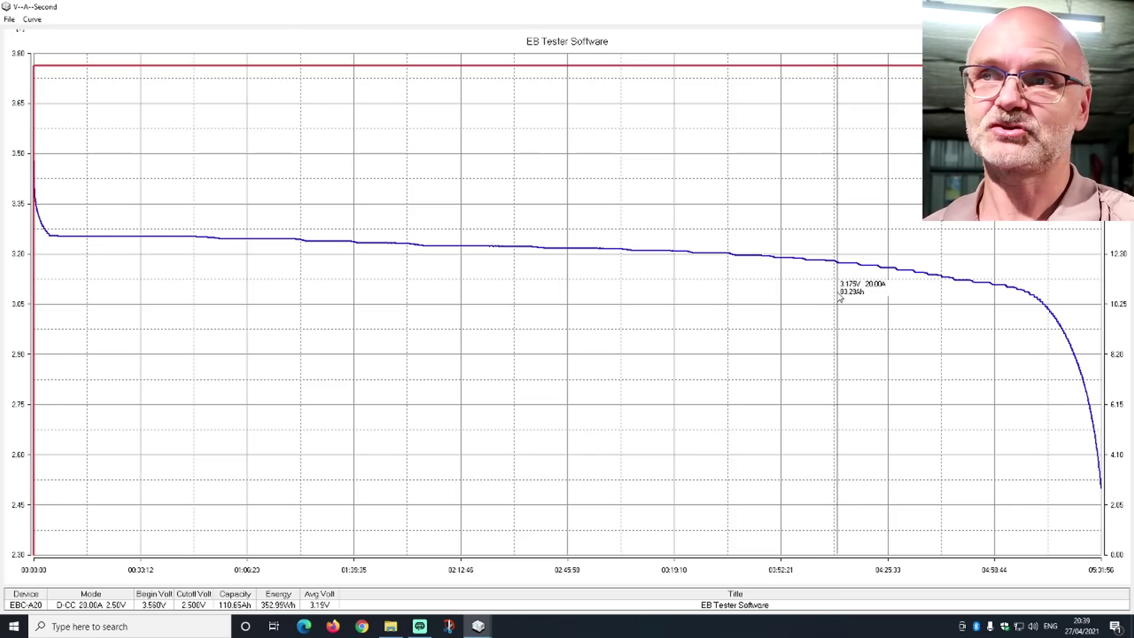
drag(840, 298, 1012, 315)
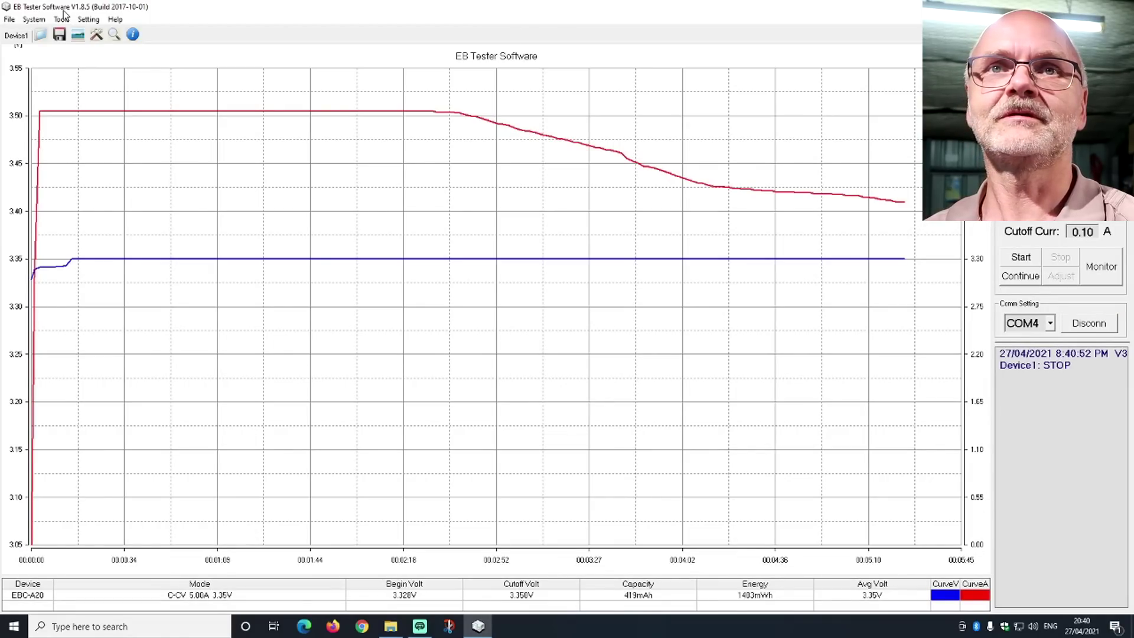
- Load UBetter 100Ah LFP Charge Curve Data.csv as a V-A-Second curve with the default colours and maximize its window
click(13, 21)
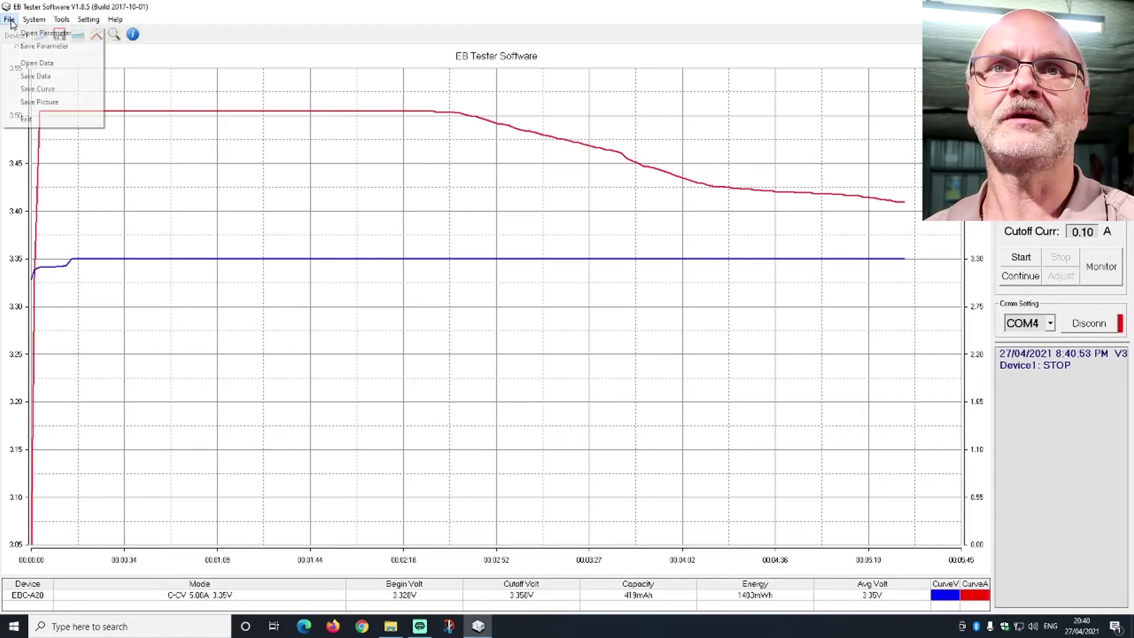
click(60, 71)
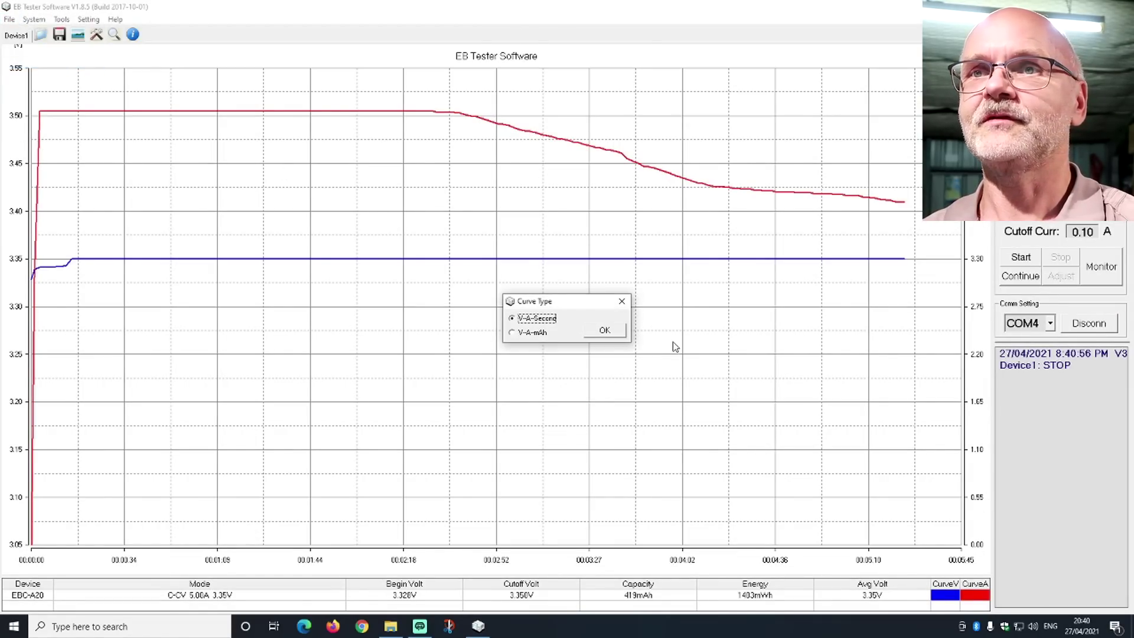
click(605, 330)
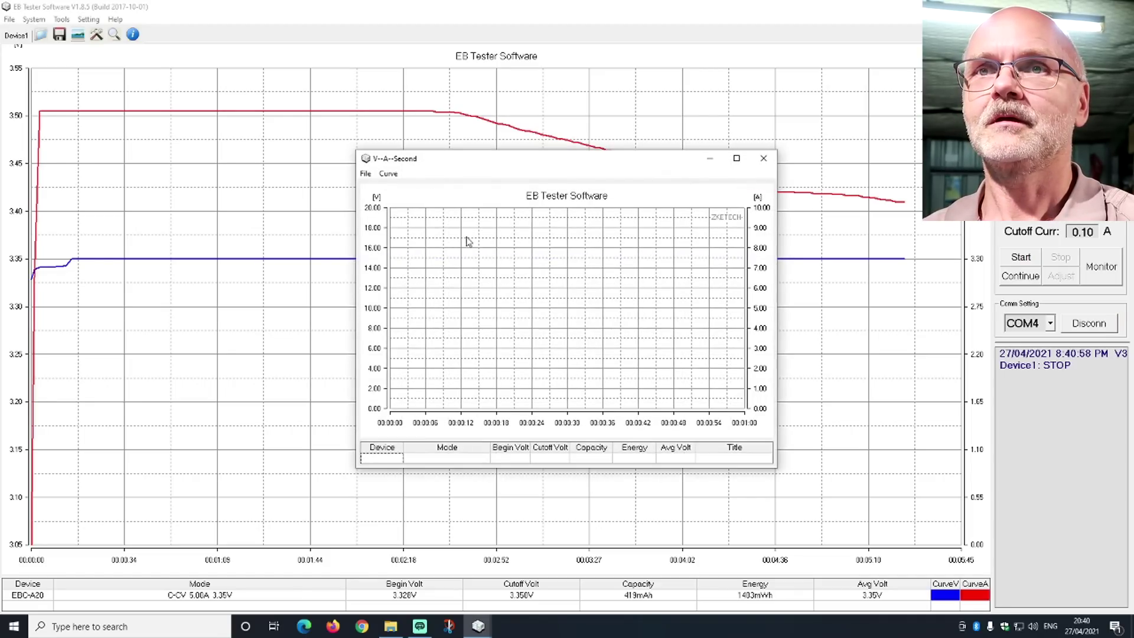
click(366, 174)
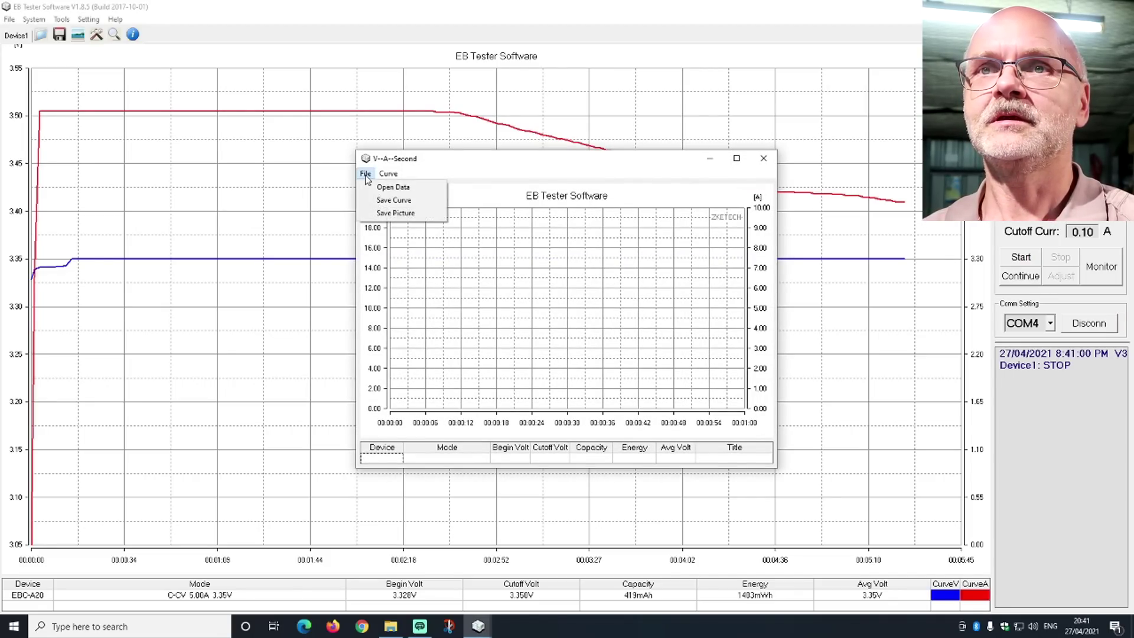
click(378, 186)
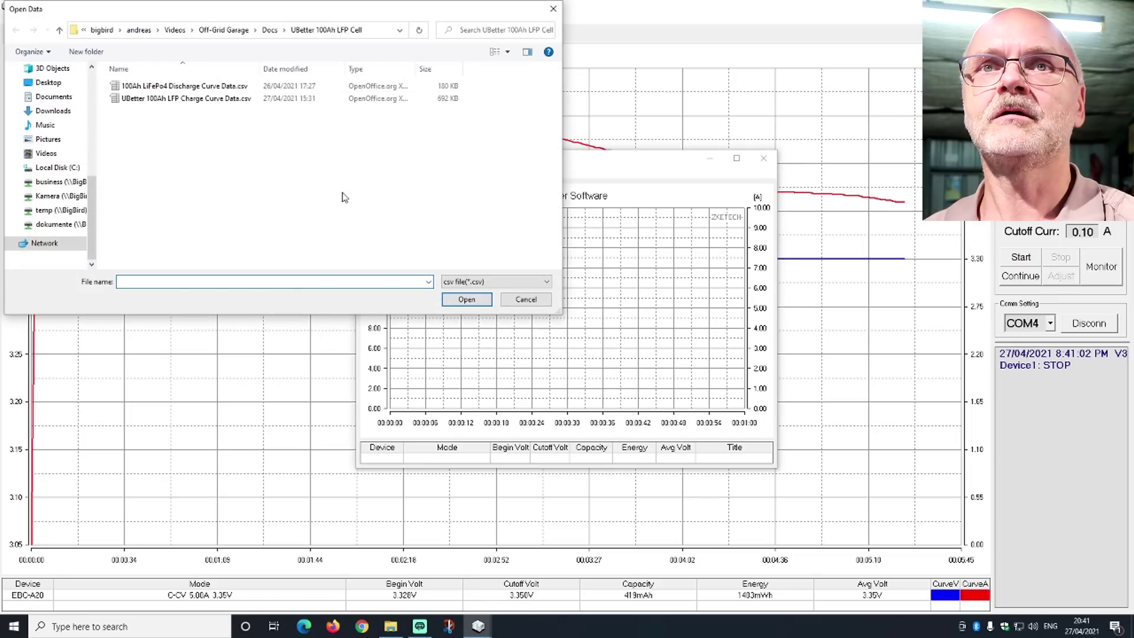
click(177, 99)
double_click(177, 99)
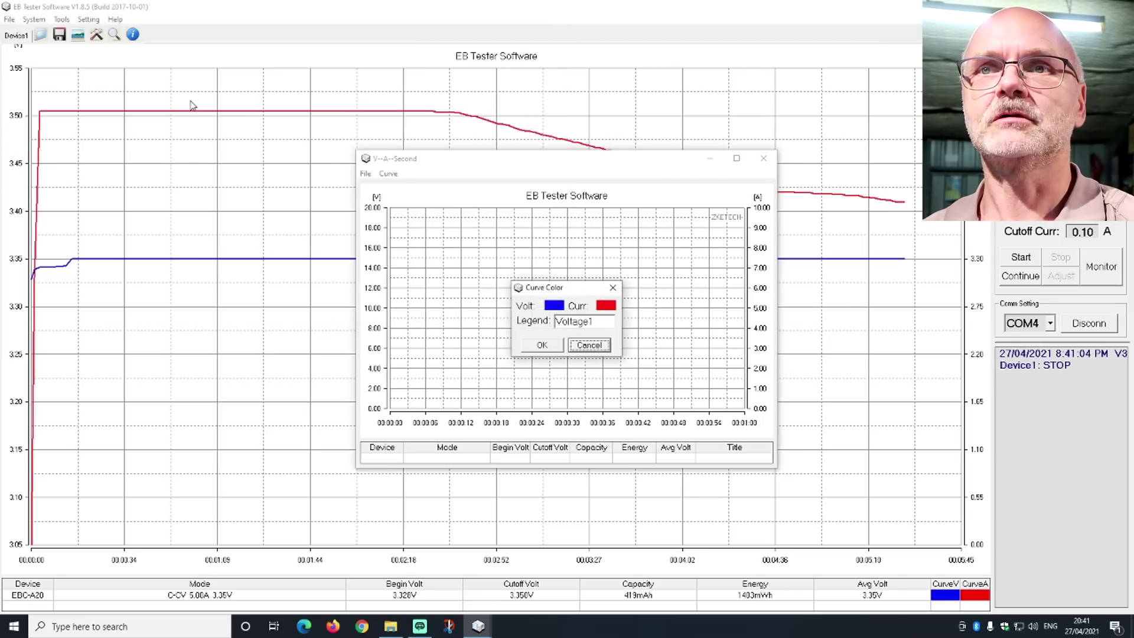
click(541, 345)
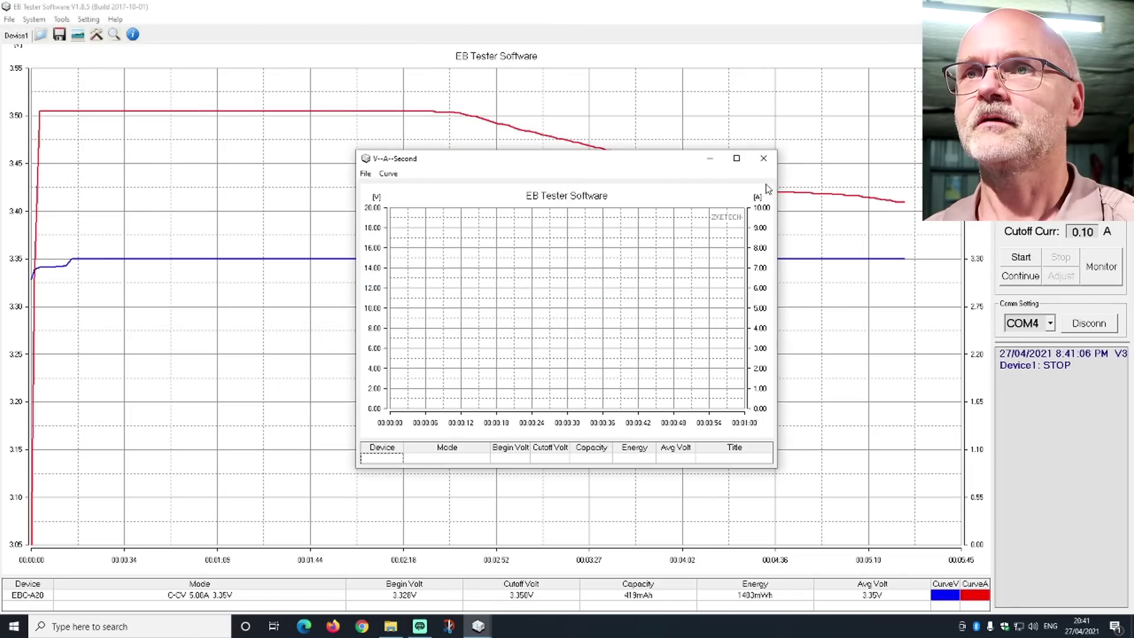
click(736, 158)
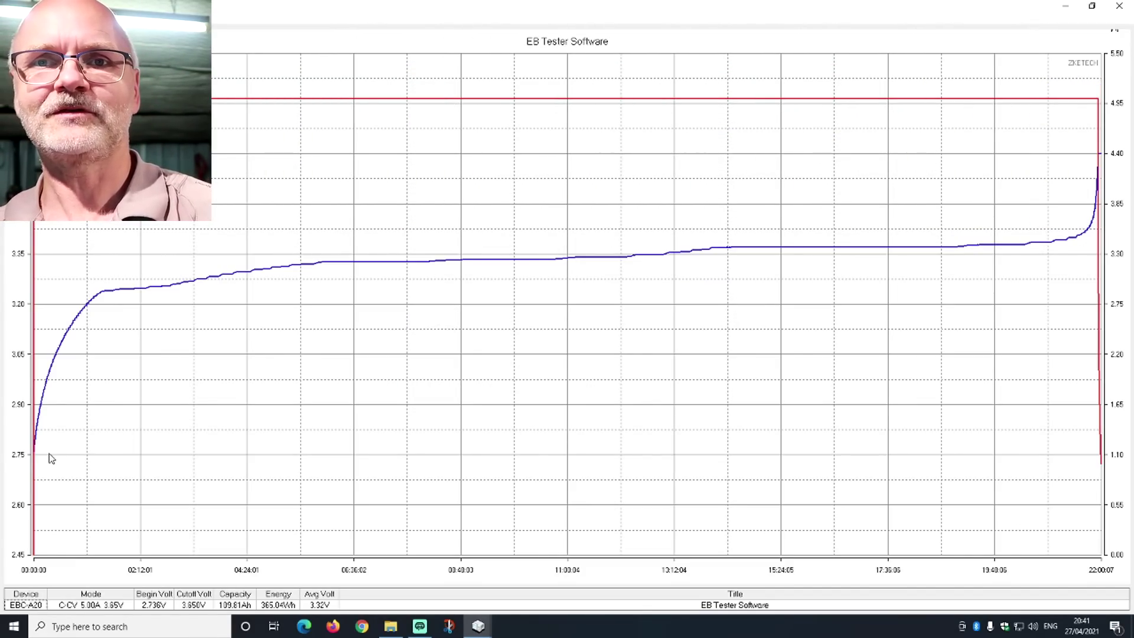
- Read the voltage and capacity at points along the flat section of the charge curve
mouse_move(51, 464)
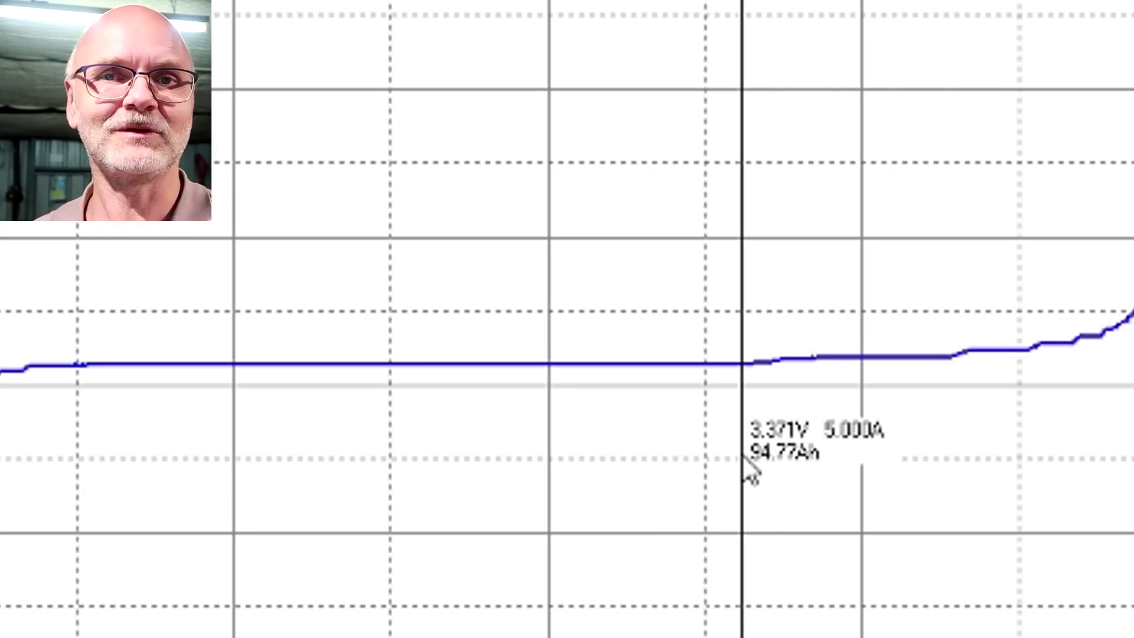
click(744, 456)
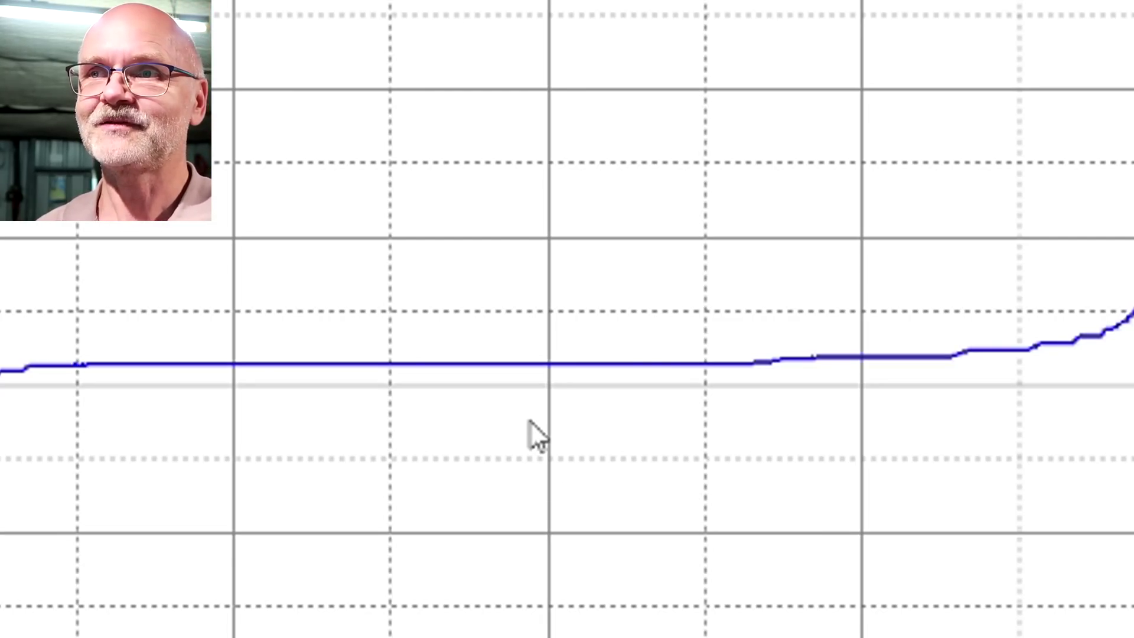
click(436, 438)
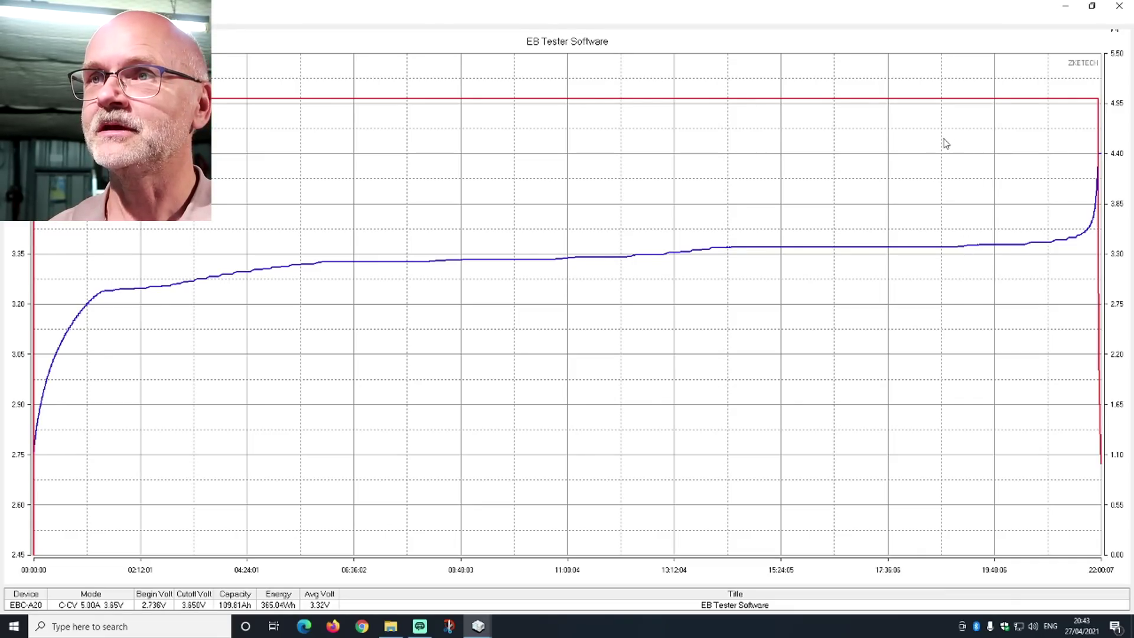
- Examine the steep final part of the charge curve up close, reading voltage and capacity leading into the rise
drag(940, 135, 1114, 271)
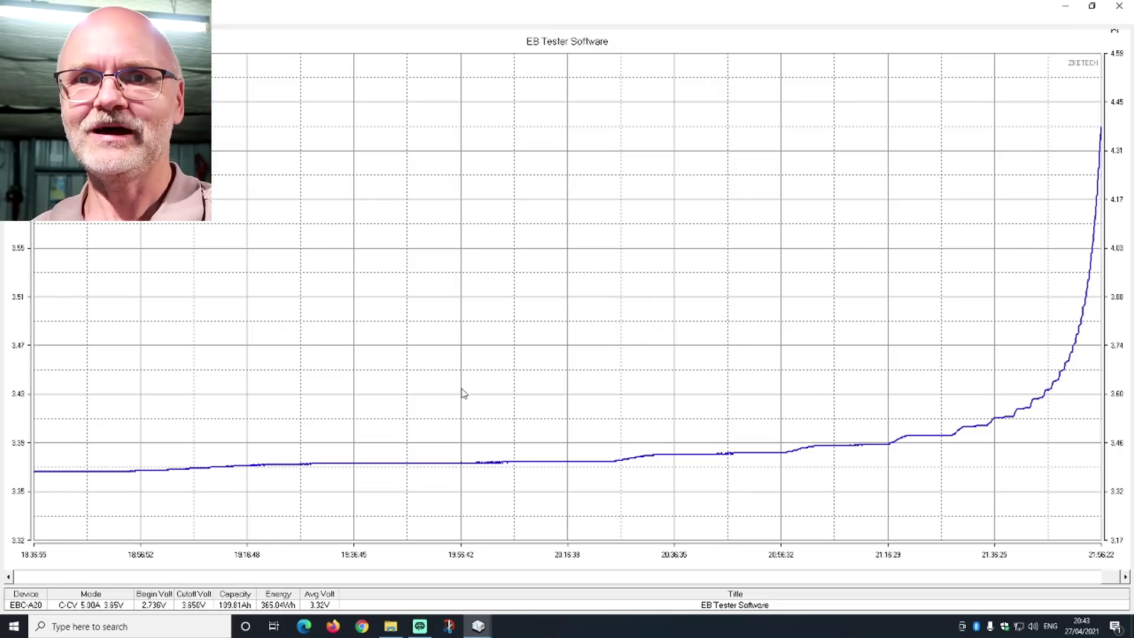
click(300, 492)
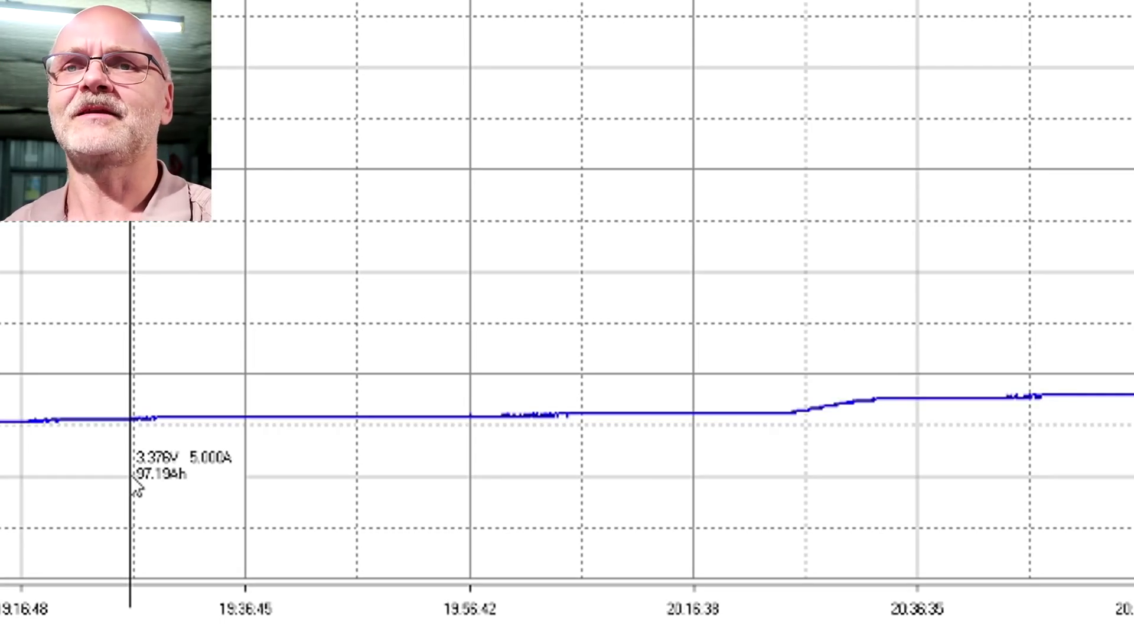
drag(133, 479, 838, 456)
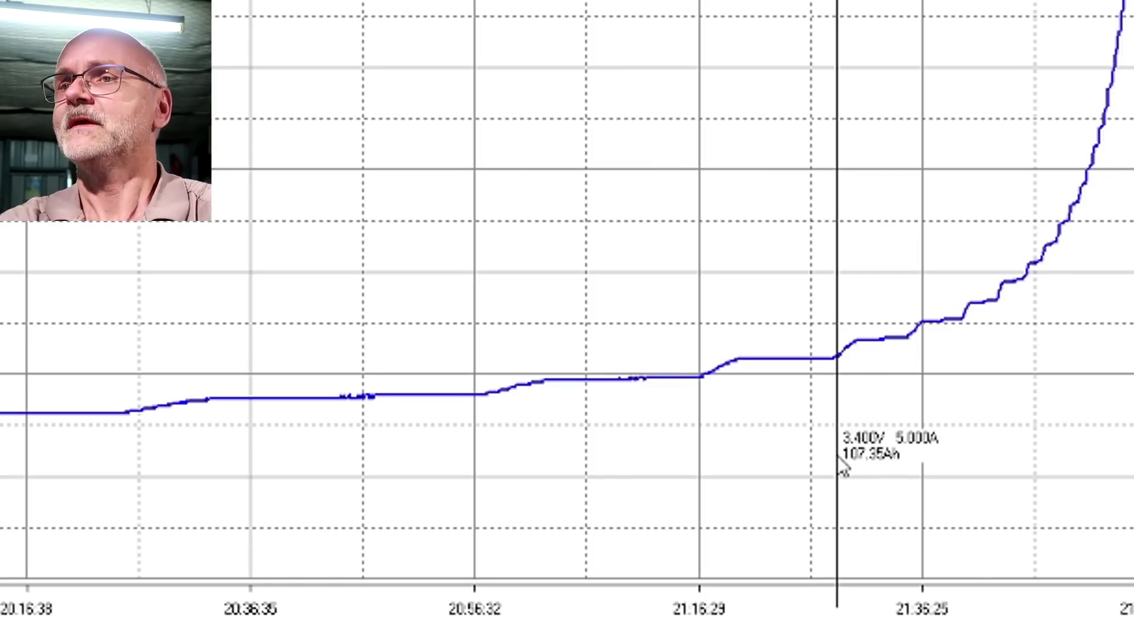